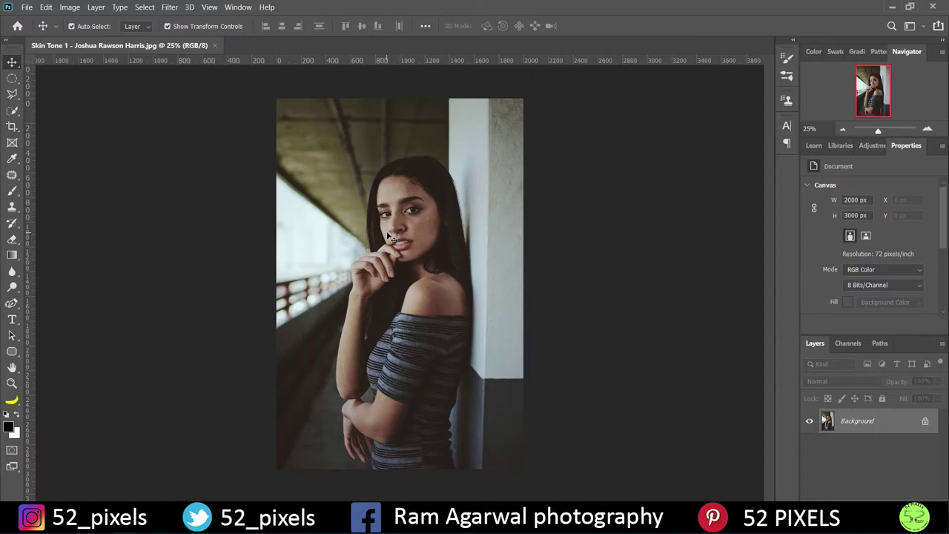
Open Select > Color Range, set to Skin Tones at Fuzziness 61, and expand its Select presets.
{"action": "left_click", "coordinate": [145, 7]}
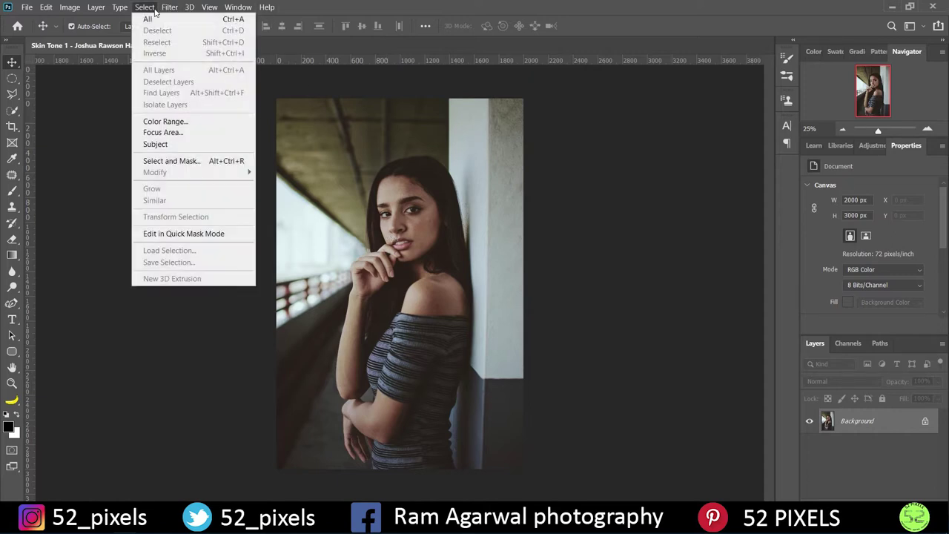
{"action": "left_click", "coordinate": [152, 121]}
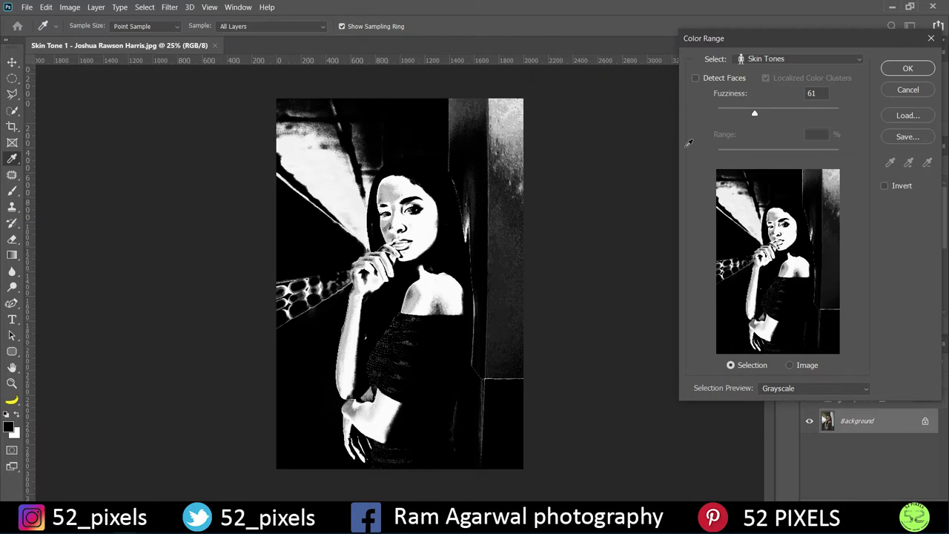
{"action": "left_click", "coordinate": [766, 59]}
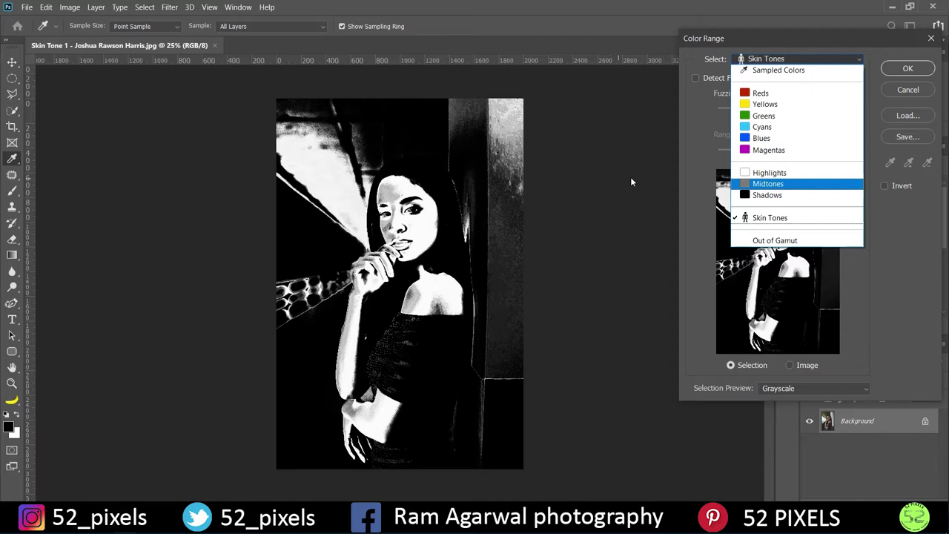
Switch Color Range to Sampled Colors, back to Skin Tones, and enable Detect Faces.
{"action": "left_click", "coordinate": [771, 71]}
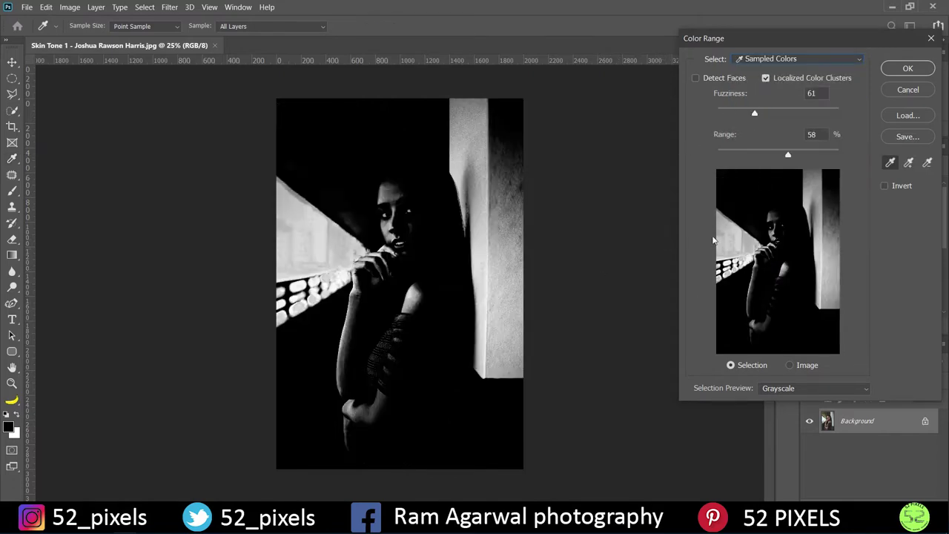
{"action": "left_click", "coordinate": [790, 62]}
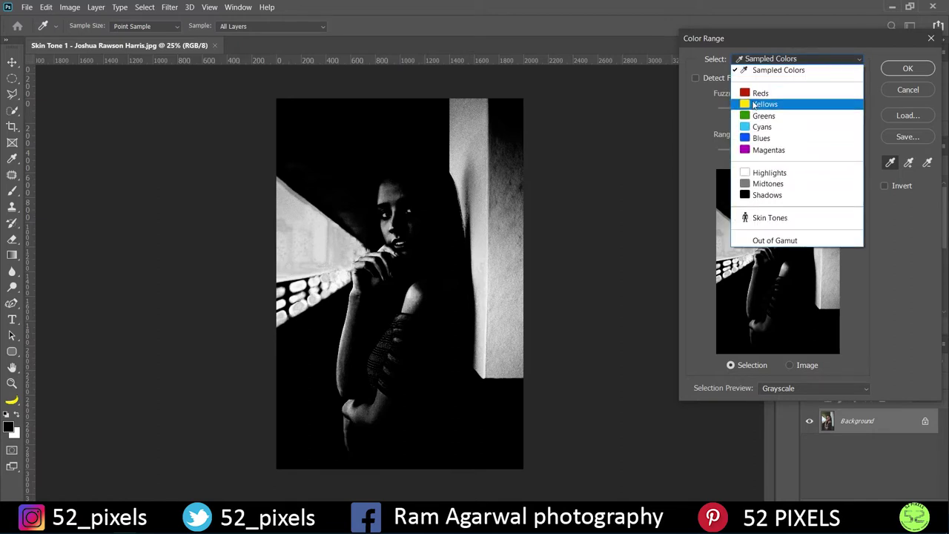
{"action": "left_click", "coordinate": [754, 218]}
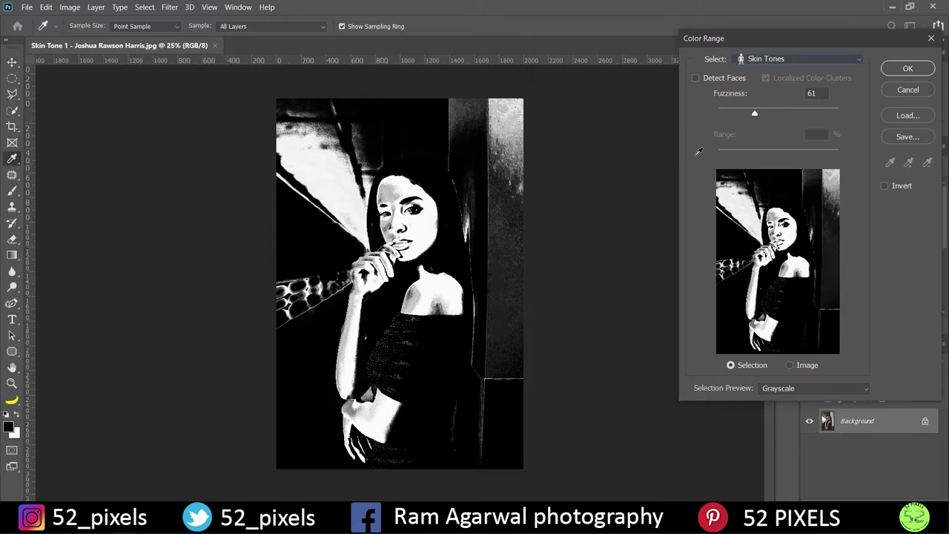
{"action": "left_click", "coordinate": [694, 79]}
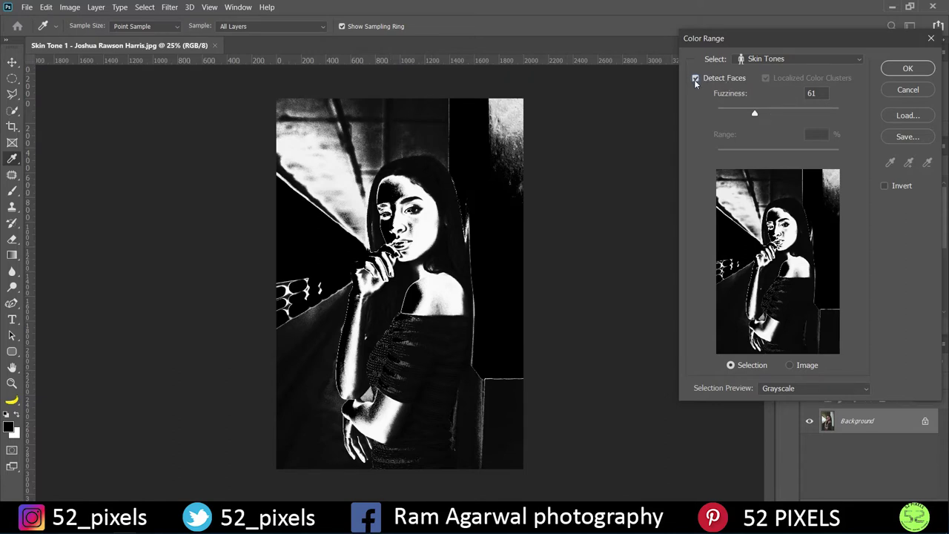
Disable Detect Faces and adjust Fuzziness, leaving it at 61.
{"action": "left_click", "coordinate": [695, 78]}
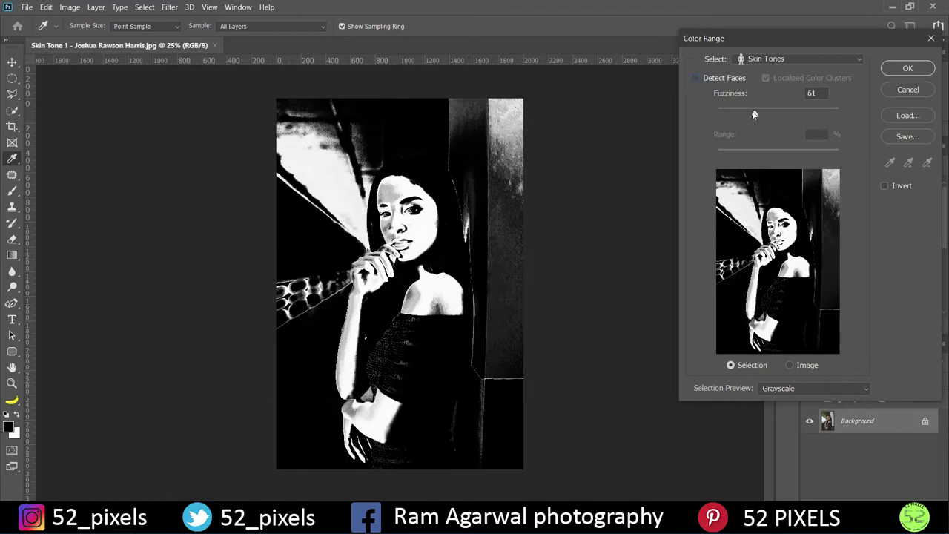
{"action": "mouse_move", "coordinate": [754, 115]}
{"action": "left_mouse_down"}
{"action": "mouse_move", "coordinate": [875, 117]}
{"action": "mouse_move", "coordinate": [673, 116]}
{"action": "mouse_move", "coordinate": [755, 114]}
{"action": "left_mouse_up"}
Preview the skin-tone range as None, then Grayscale, and accept it as a selection.
{"action": "left_click", "coordinate": [777, 391]}
{"action": "left_click", "coordinate": [771, 401]}
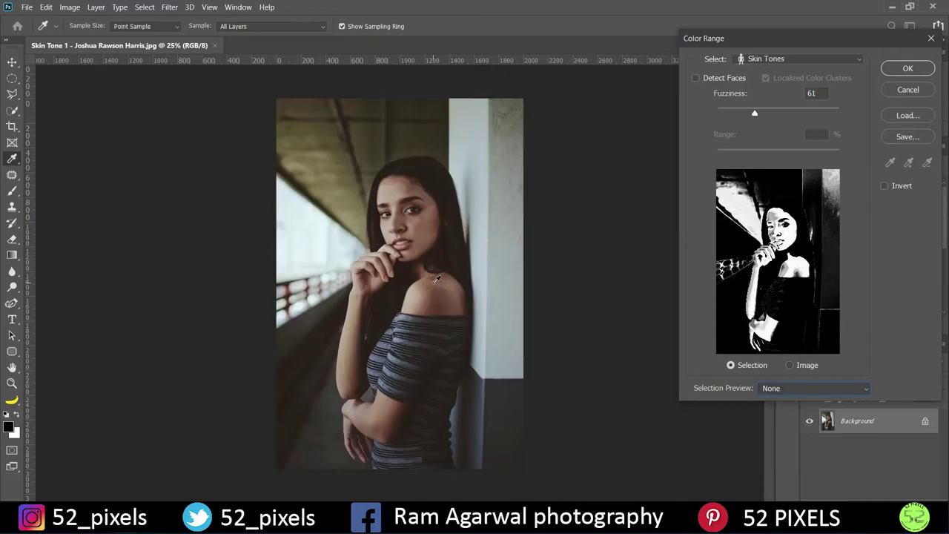
{"action": "left_click", "coordinate": [796, 390]}
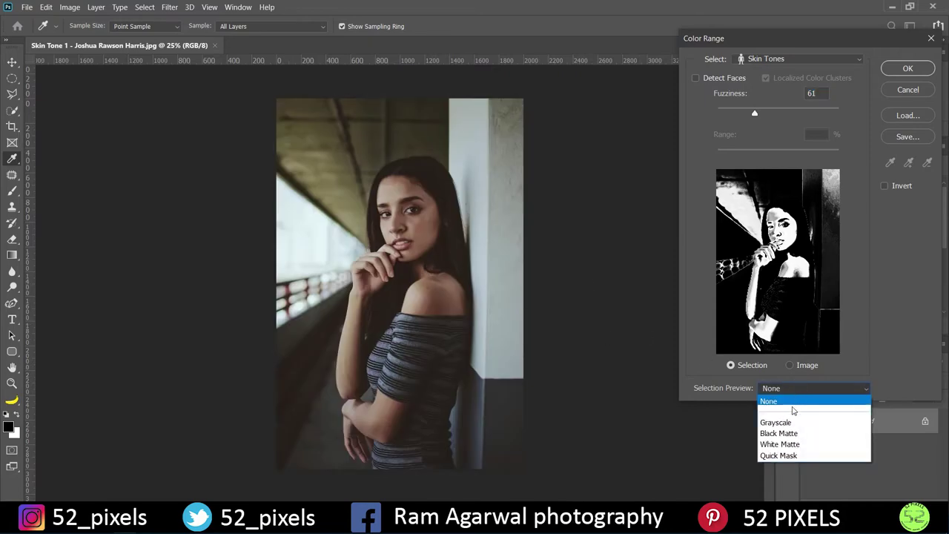
{"action": "left_click", "coordinate": [787, 423]}
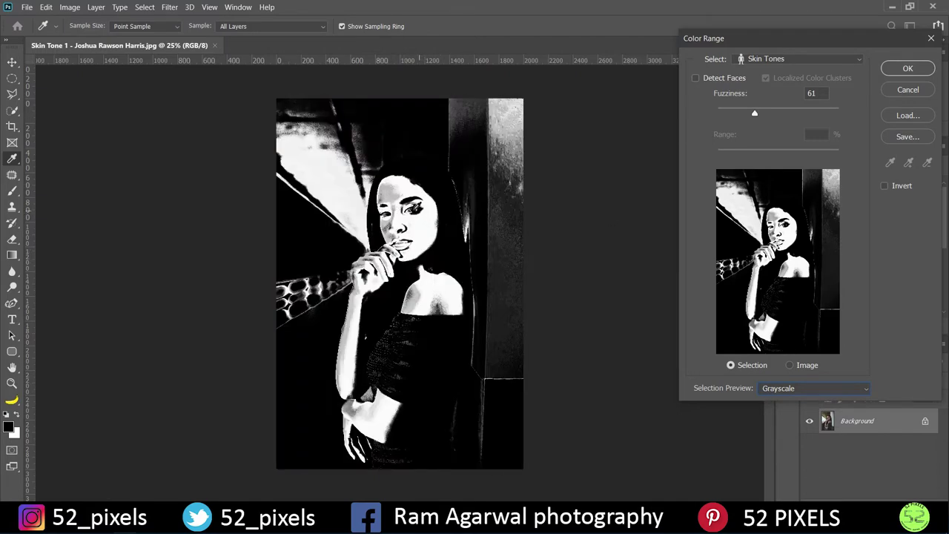
{"action": "left_click", "coordinate": [903, 72]}
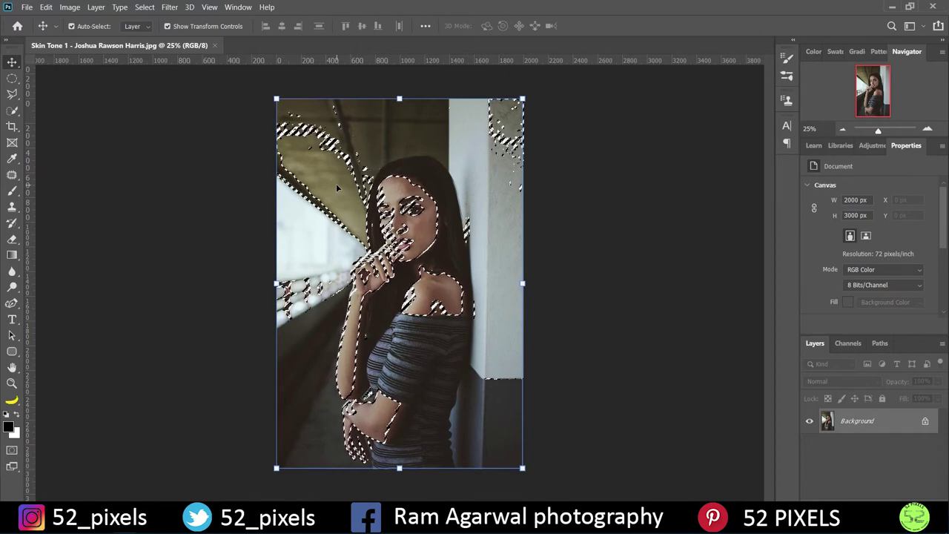
Add a Color Balance layer with Midtones Yellow/Blue at -12 and Cyan/Red at +12.
{"action": "left_click", "coordinate": [877, 148]}
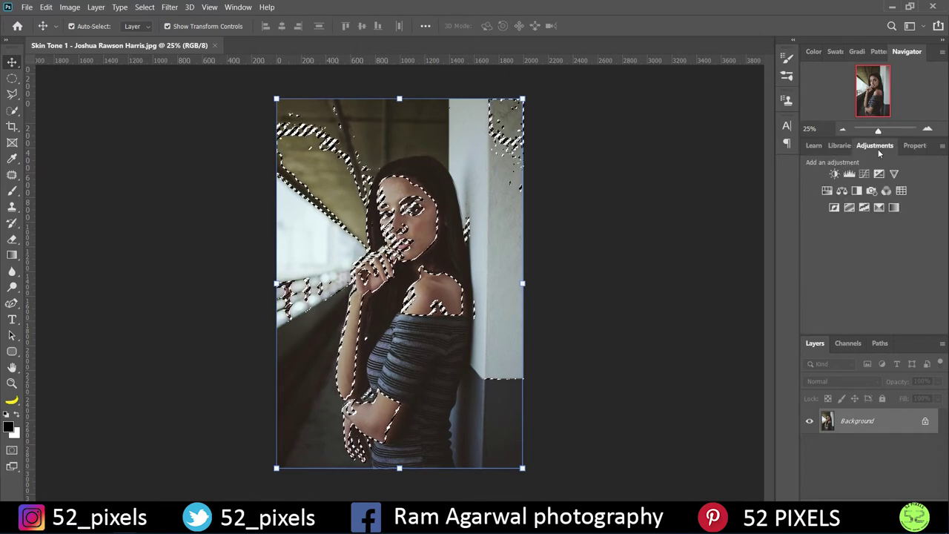
{"action": "left_click", "coordinate": [842, 192]}
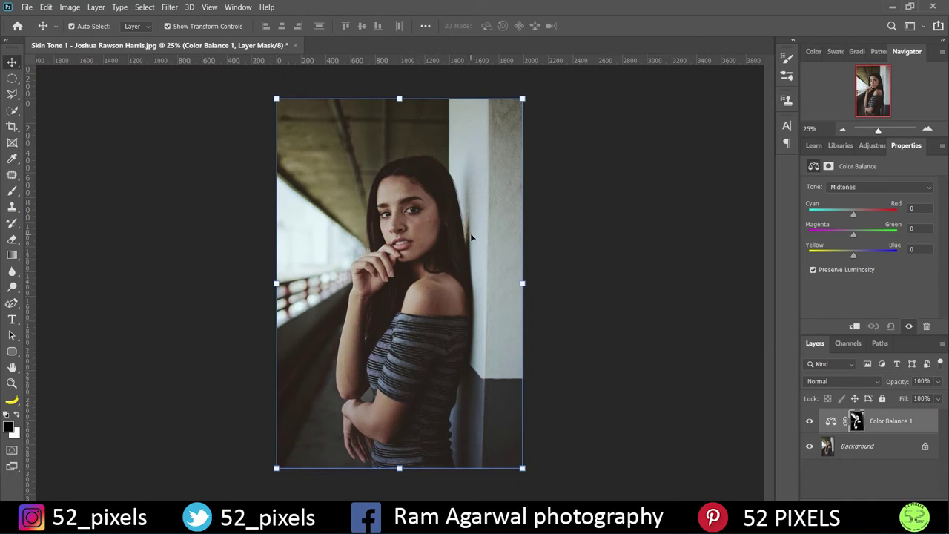
{"action": "left_click", "coordinate": [853, 256]}
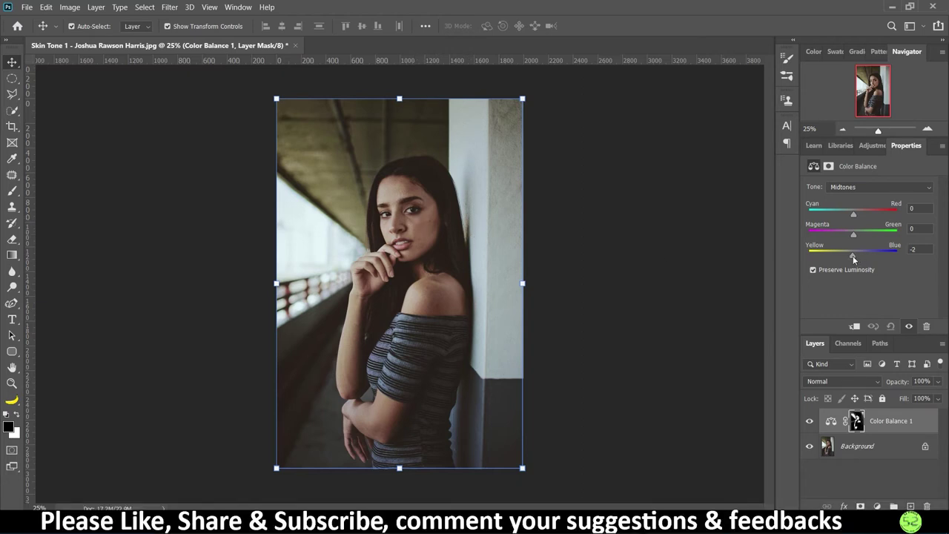
{"action": "left_click_drag", "start_coordinate": [849, 256], "coordinate": [848, 257]}
{"action": "left_click_drag", "start_coordinate": [854, 216], "coordinate": [858, 216]}
{"action": "left_click_drag", "start_coordinate": [857, 216], "coordinate": [859, 217]}
Toggle Color Balance 1 on and off to compare, then Alt-click to view its mask alone.
{"action": "left_click", "coordinate": [809, 421]}
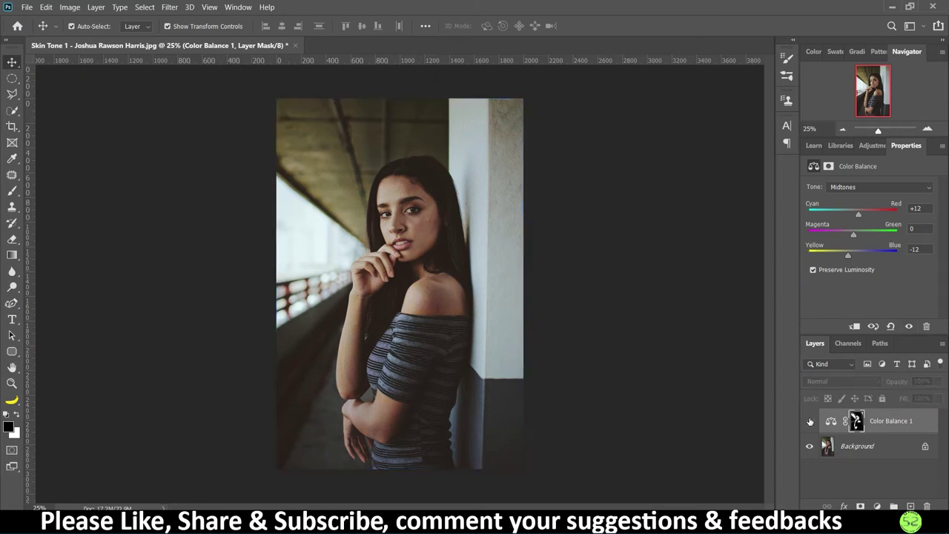
{"action": "left_click", "coordinate": [810, 421]}
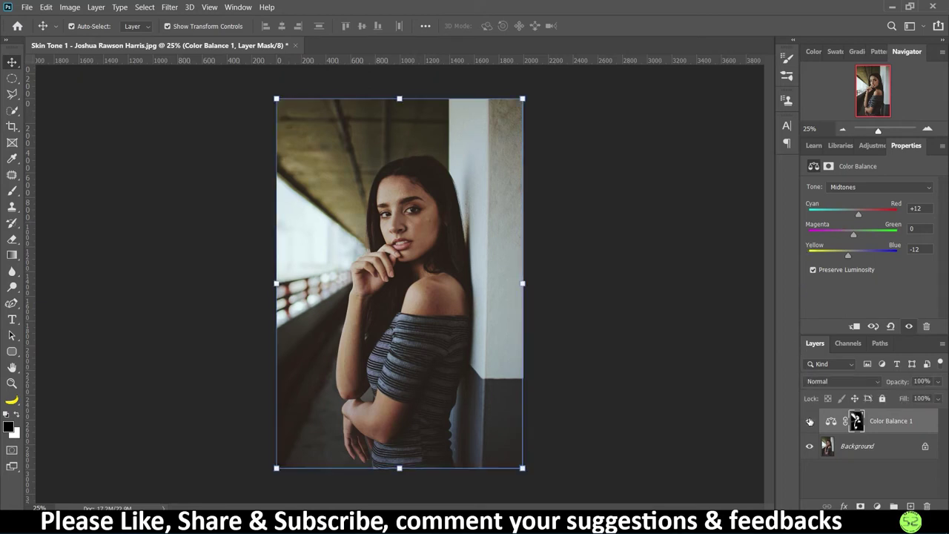
{"action": "left_click", "coordinate": [809, 421]}
{"action": "left_click", "coordinate": [882, 451]}
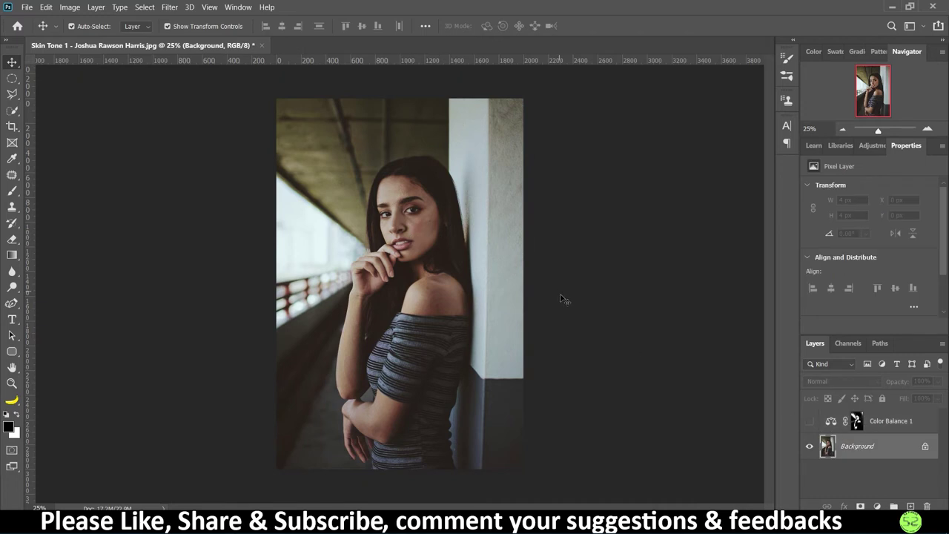
{"action": "left_click", "coordinate": [810, 421]}
{"action": "left_click", "coordinate": [809, 422]}
{"action": "left_click", "coordinate": [810, 422]}
{"action": "left_click", "coordinate": [856, 421], "text": "alt"}
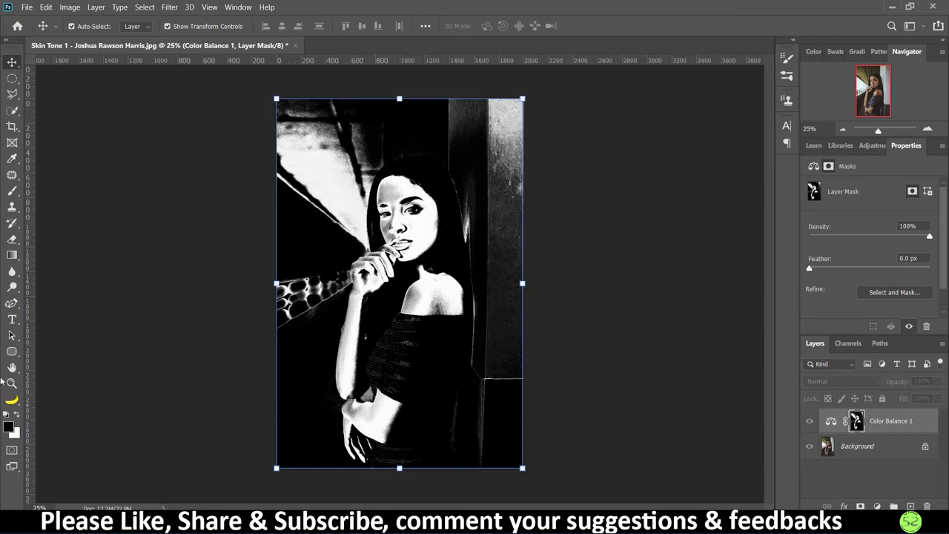
With a black brush, paint the ceiling, pillar top and striped top out of the mask.
{"action": "left_click", "coordinate": [11, 190]}
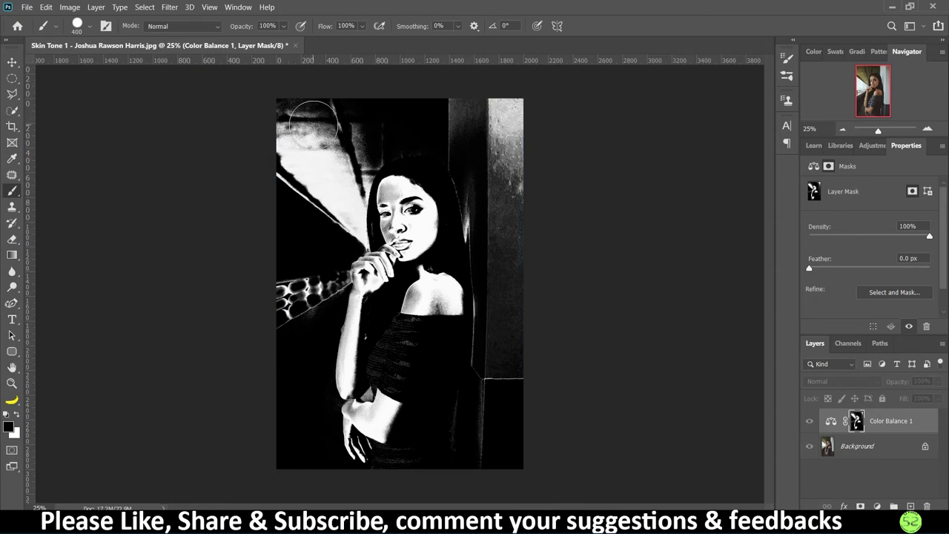
{"action": "left_click_drag", "start_coordinate": [312, 123], "coordinate": [316, 162]}
{"action": "mouse_move", "coordinate": [483, 110]}
{"action": "left_mouse_down"}
{"action": "mouse_move", "coordinate": [439, 104]}
{"action": "mouse_move", "coordinate": [527, 104]}
{"action": "mouse_move", "coordinate": [434, 103]}
{"action": "mouse_move", "coordinate": [528, 123]}
{"action": "mouse_move", "coordinate": [510, 130]}
{"action": "mouse_move", "coordinate": [523, 332]}
{"action": "mouse_move", "coordinate": [510, 452]}
{"action": "mouse_move", "coordinate": [480, 465]}
{"action": "mouse_move", "coordinate": [471, 450]}
{"action": "mouse_move", "coordinate": [492, 287]}
{"action": "mouse_move", "coordinate": [483, 205]}
{"action": "mouse_move", "coordinate": [457, 147]}
{"action": "mouse_move", "coordinate": [438, 134]}
{"action": "mouse_move", "coordinate": [276, 116]}
{"action": "mouse_move", "coordinate": [336, 116]}
{"action": "mouse_move", "coordinate": [271, 139]}
{"action": "mouse_move", "coordinate": [427, 144]}
{"action": "mouse_move", "coordinate": [390, 134]}
{"action": "mouse_move", "coordinate": [286, 166]}
{"action": "mouse_move", "coordinate": [290, 182]}
{"action": "mouse_move", "coordinate": [343, 158]}
{"action": "mouse_move", "coordinate": [356, 163]}
{"action": "mouse_move", "coordinate": [353, 229]}
{"action": "mouse_move", "coordinate": [318, 196]}
{"action": "mouse_move", "coordinate": [287, 224]}
{"action": "mouse_move", "coordinate": [307, 242]}
{"action": "mouse_move", "coordinate": [313, 288]}
{"action": "mouse_move", "coordinate": [326, 277]}
{"action": "mouse_move", "coordinate": [297, 287]}
{"action": "mouse_move", "coordinate": [287, 327]}
{"action": "mouse_move", "coordinate": [284, 296]}
{"action": "mouse_move", "coordinate": [314, 307]}
{"action": "mouse_move", "coordinate": [281, 348]}
{"action": "mouse_move", "coordinate": [296, 449]}
{"action": "left_mouse_up"}
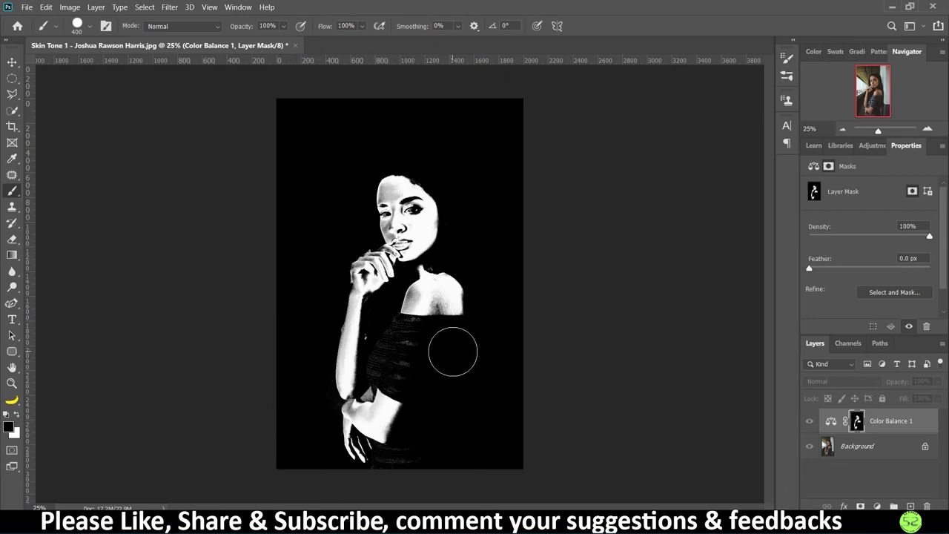
{"action": "mouse_move", "coordinate": [453, 351]}
{"action": "left_mouse_down"}
{"action": "mouse_move", "coordinate": [424, 354]}
{"action": "mouse_move", "coordinate": [402, 339]}
{"action": "mouse_move", "coordinate": [419, 343]}
{"action": "mouse_move", "coordinate": [394, 349]}
{"action": "mouse_move", "coordinate": [438, 403]}
{"action": "mouse_move", "coordinate": [409, 460]}
{"action": "mouse_move", "coordinate": [415, 445]}
{"action": "mouse_move", "coordinate": [388, 470]}
{"action": "mouse_move", "coordinate": [404, 470]}
{"action": "left_mouse_up"}
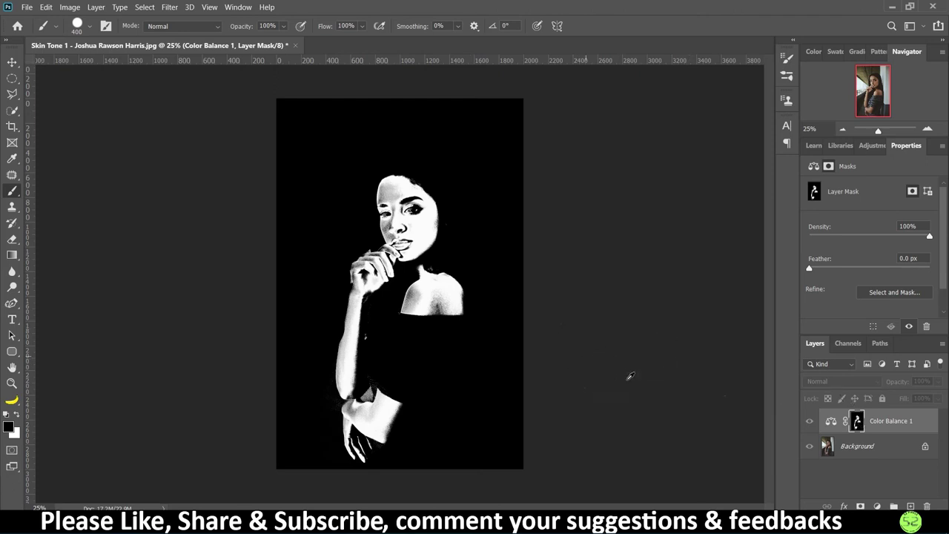
{"action": "left_click", "coordinate": [857, 423], "text": "alt"}
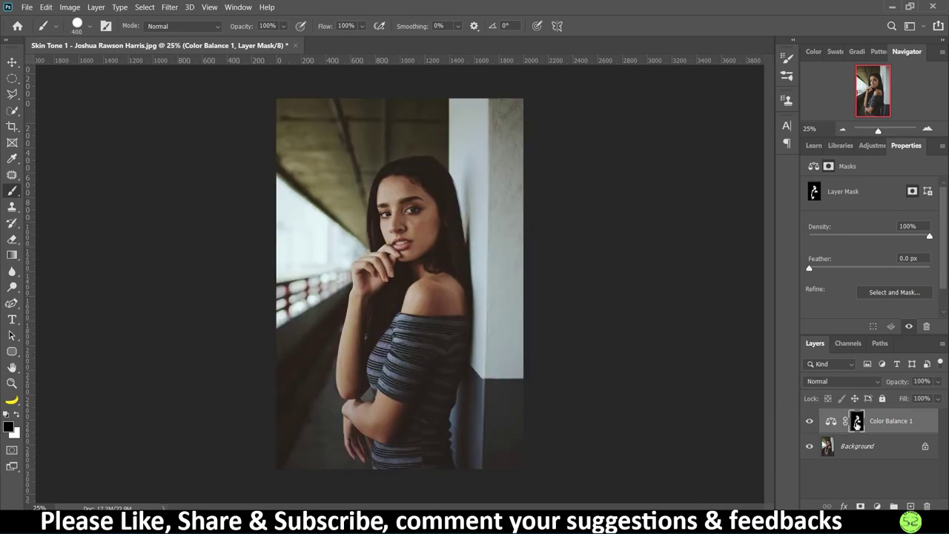
{"action": "left_click", "coordinate": [11, 62]}
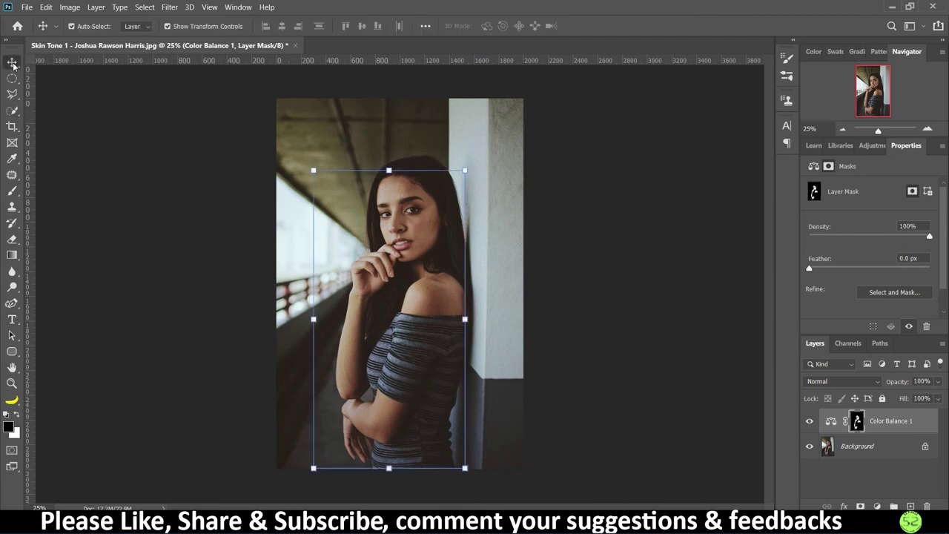
{"action": "left_click", "coordinate": [850, 448]}
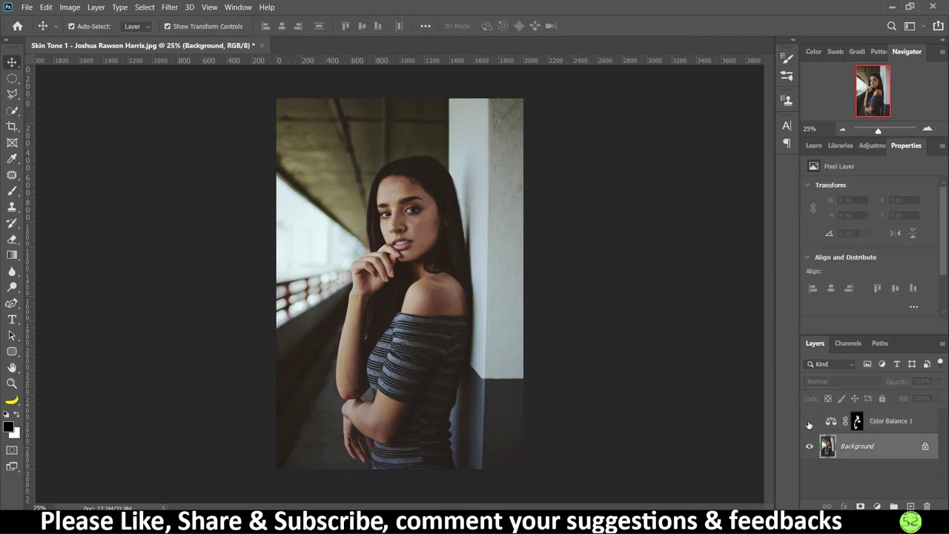
{"action": "left_click", "coordinate": [809, 423]}
{"action": "left_click", "coordinate": [810, 422]}
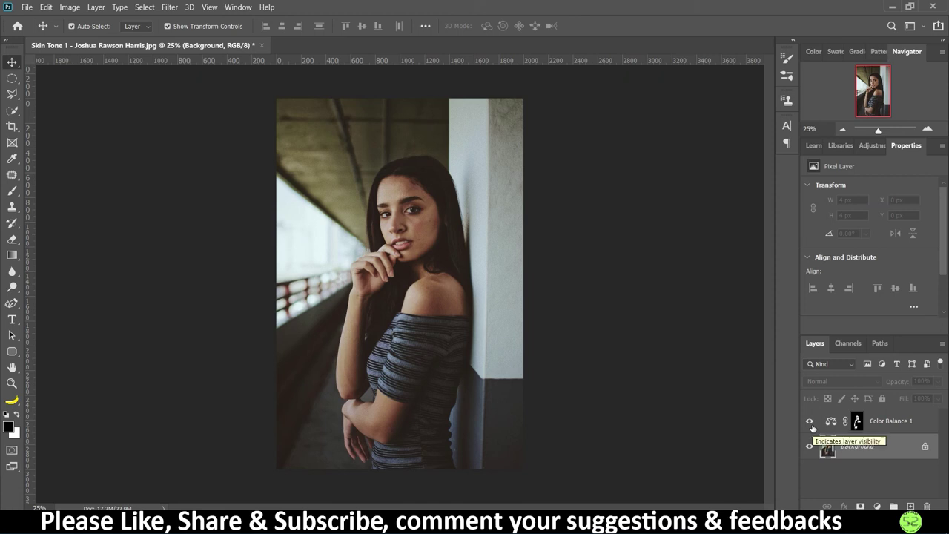
{"action": "left_click", "coordinate": [810, 423]}
{"action": "left_click", "coordinate": [810, 423]}
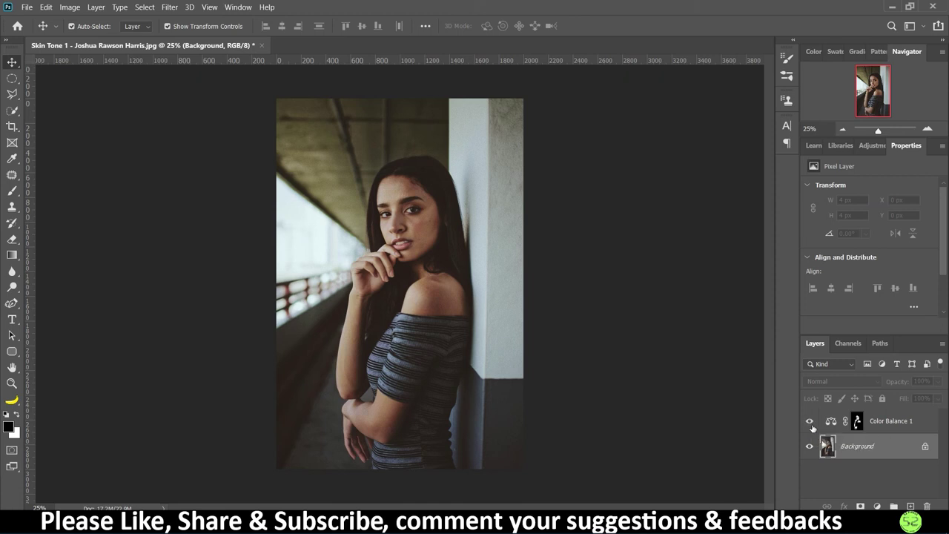